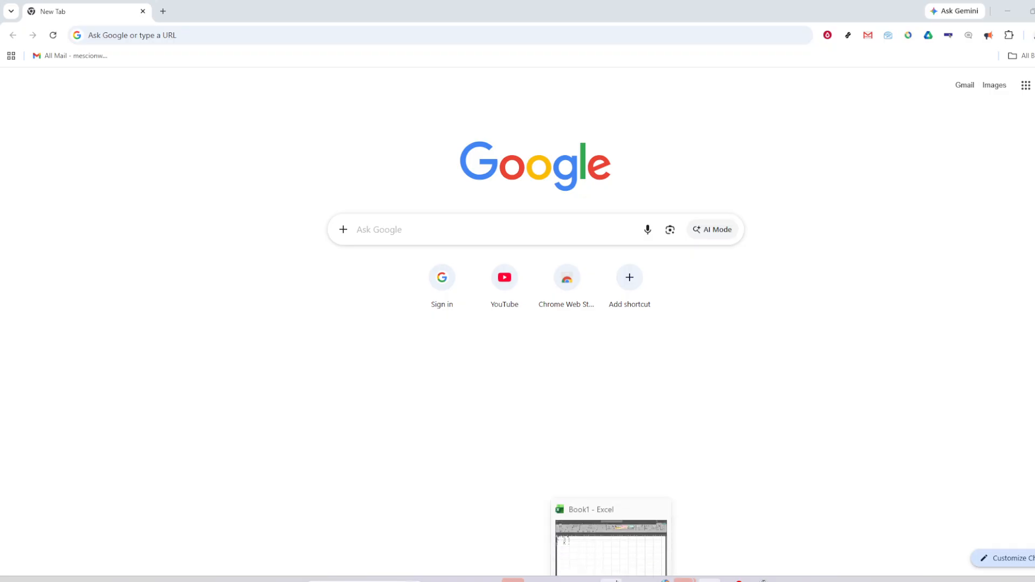
Switch to the Book1 workbook in Excel and format the table A1:C7 with centered text and all cell borders.
left_click(620, 579)
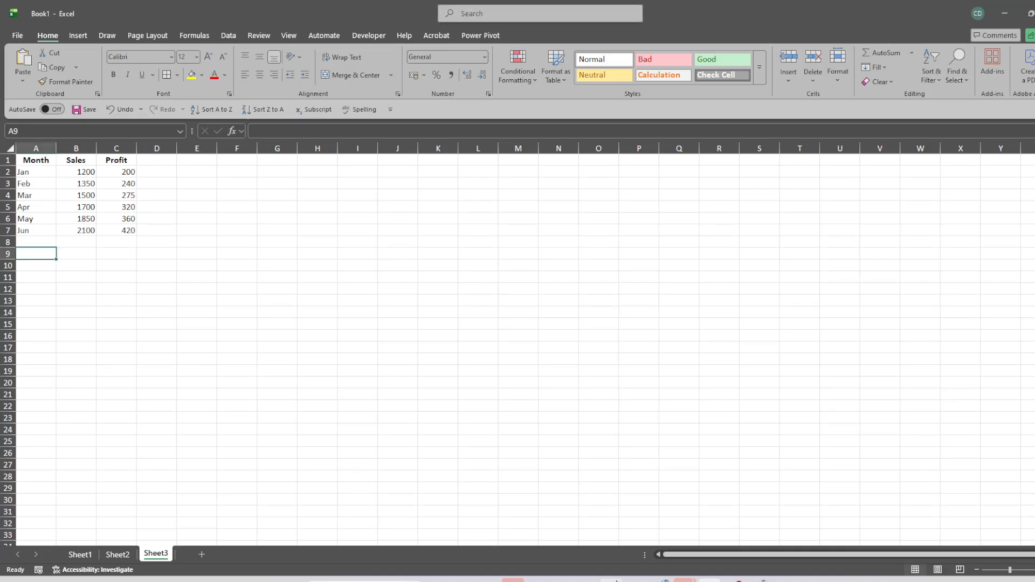
left_click(334, 292)
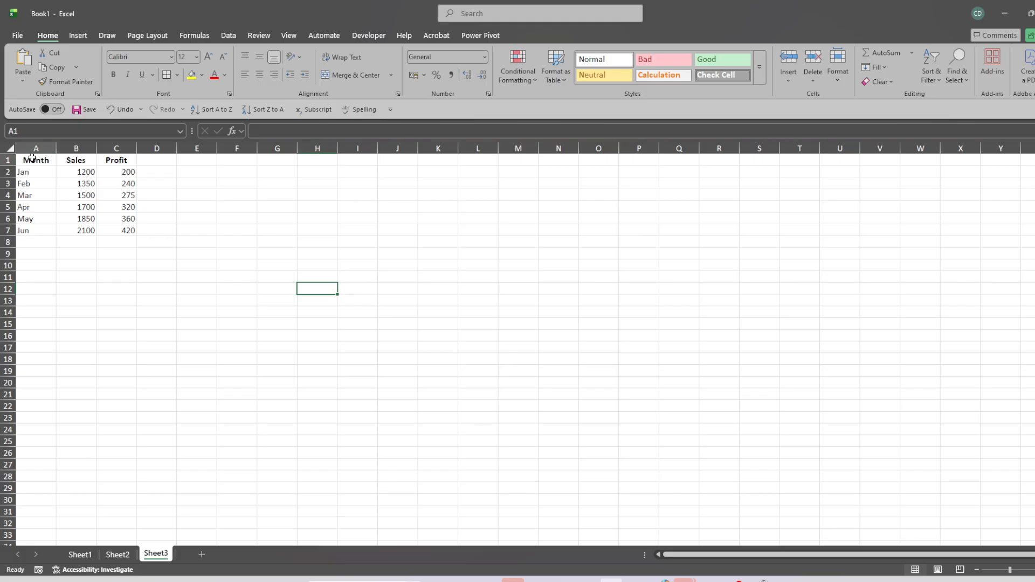
left_click_drag(32, 157, 126, 237)
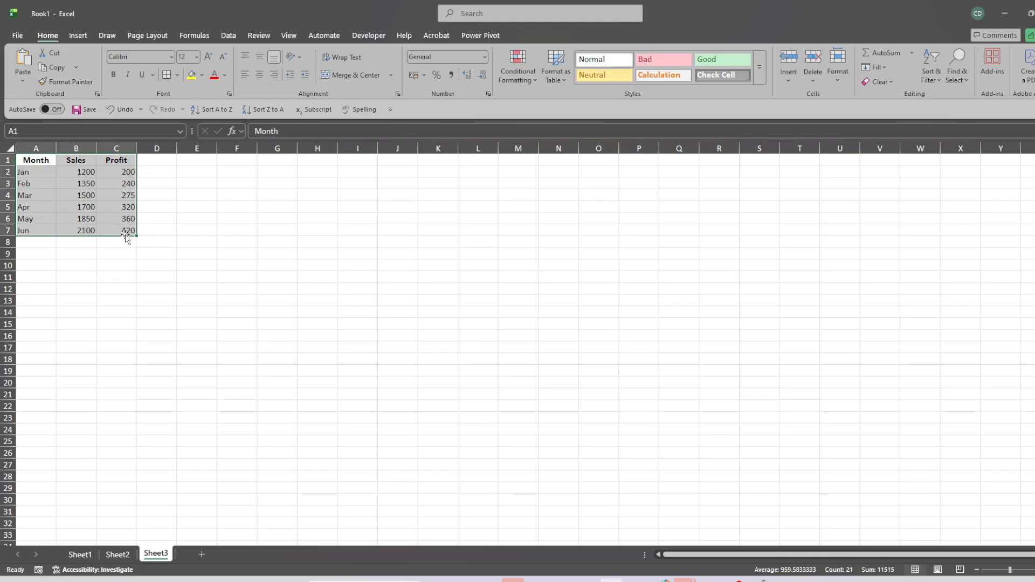
left_click(260, 75)
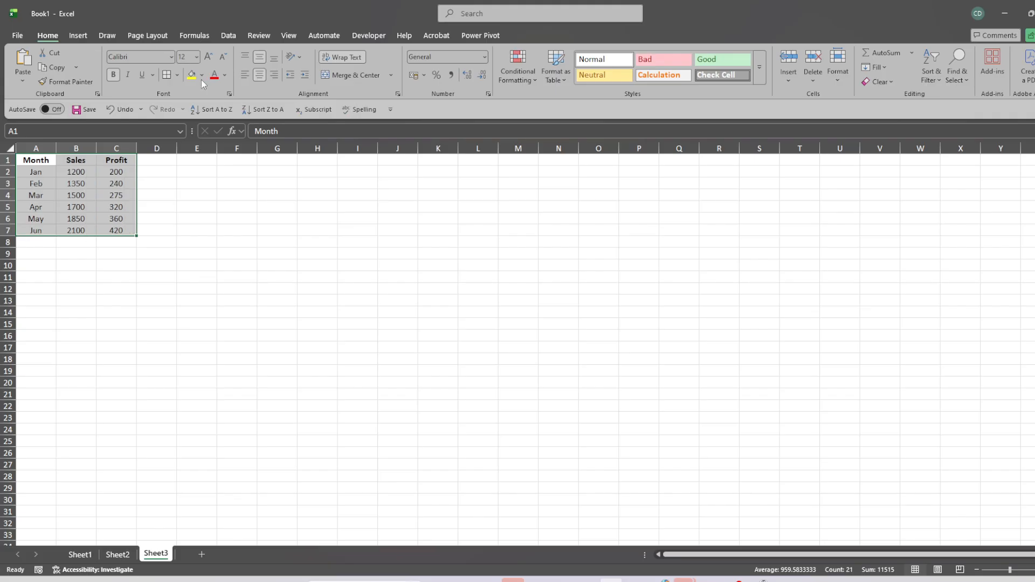
left_click(165, 79)
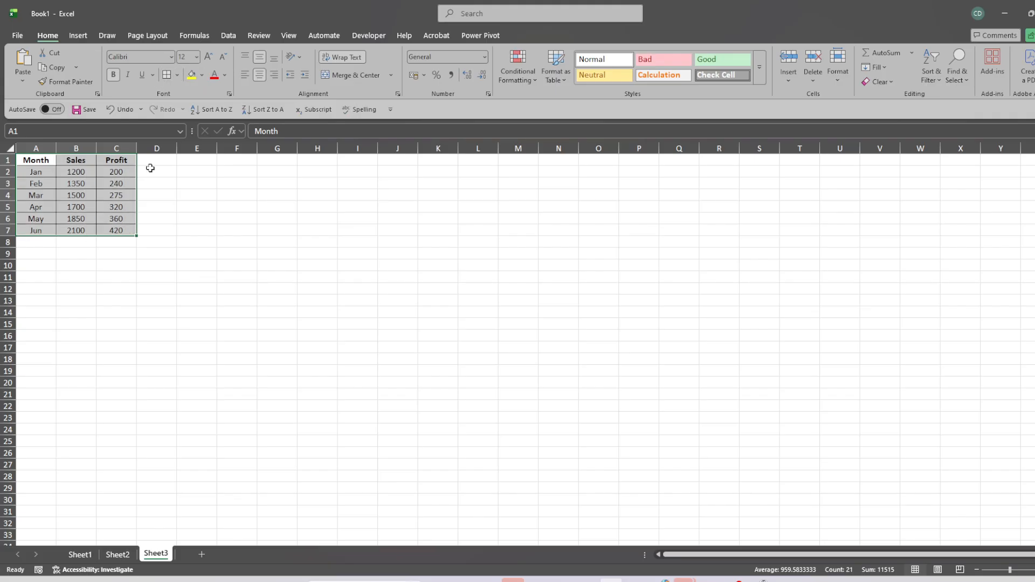
left_click(108, 305)
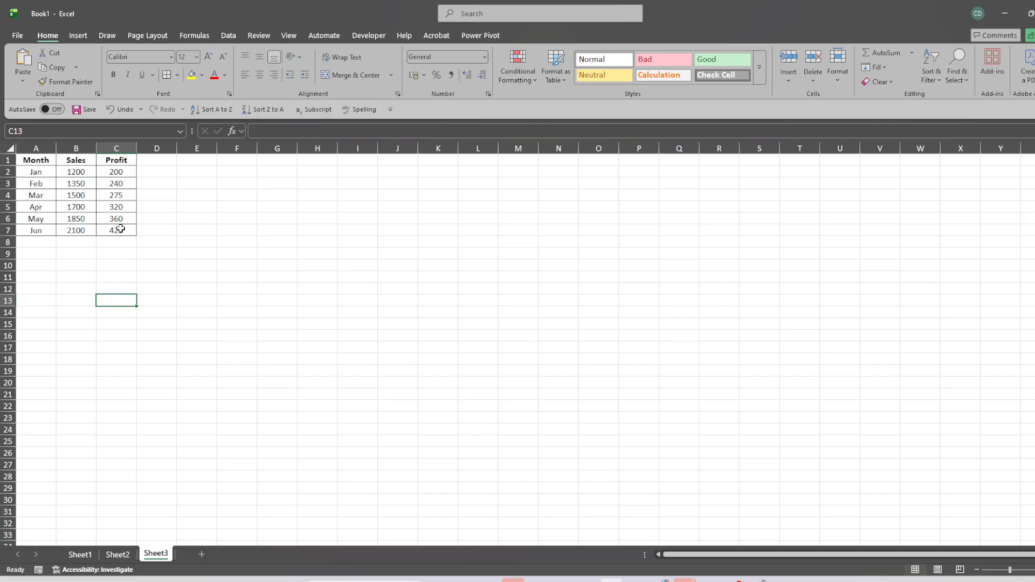
Insert a Clustered Column - Line on Secondary Axis combo chart from A1:C7, with Profit as the line on the secondary axis.
left_click_drag(47, 160, 118, 227)
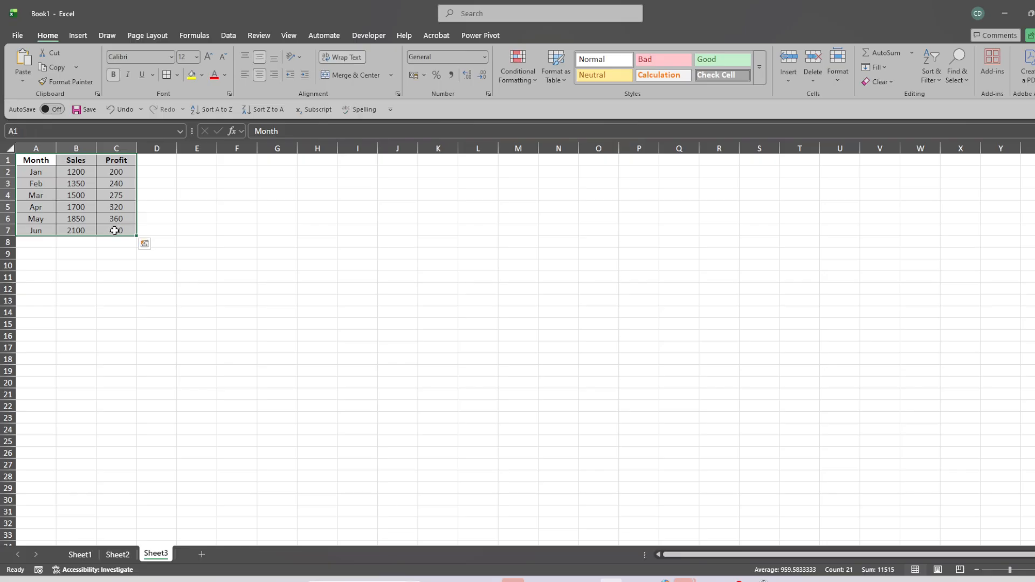
left_click(78, 36)
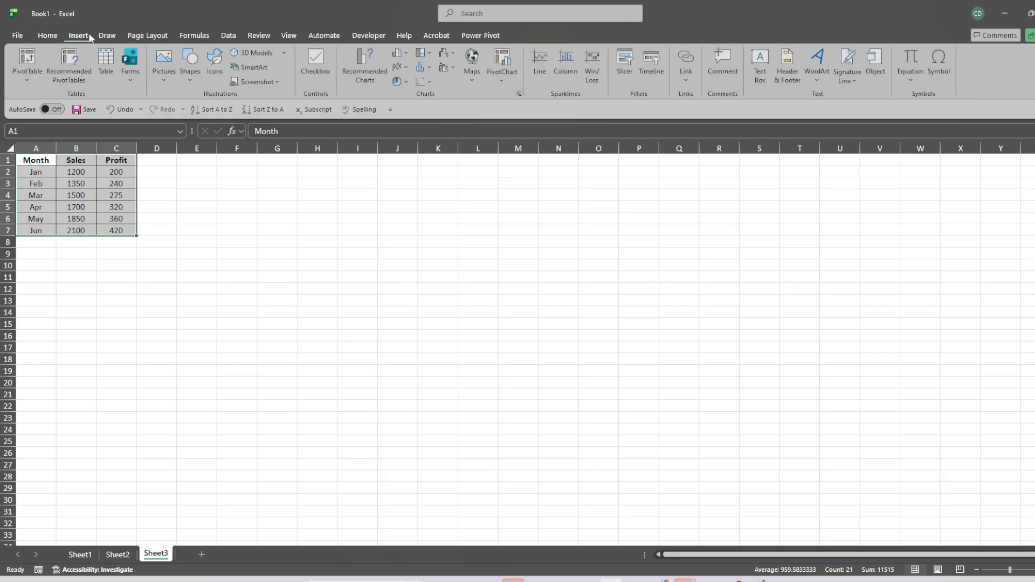
left_click(366, 60)
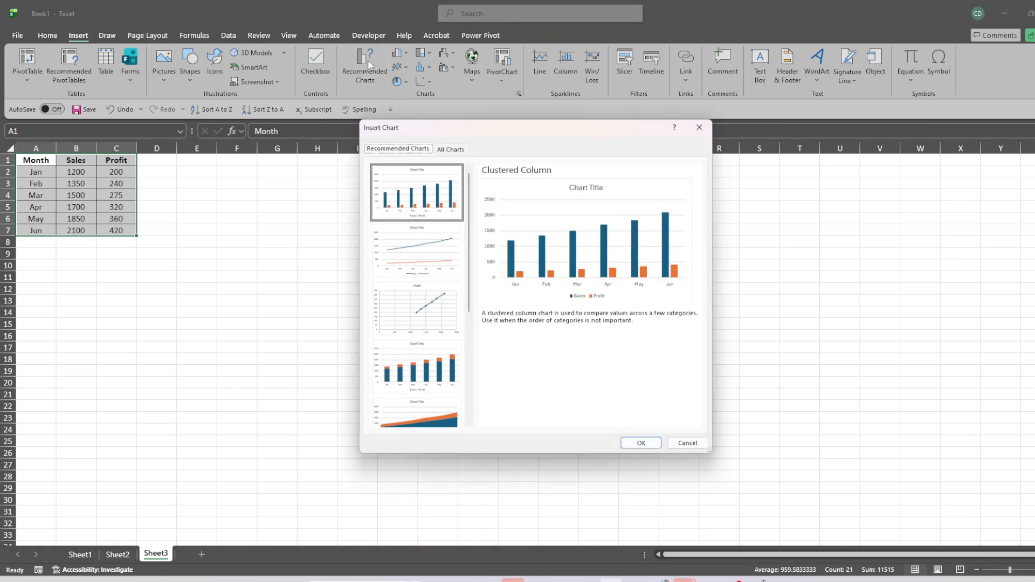
left_click(455, 150)
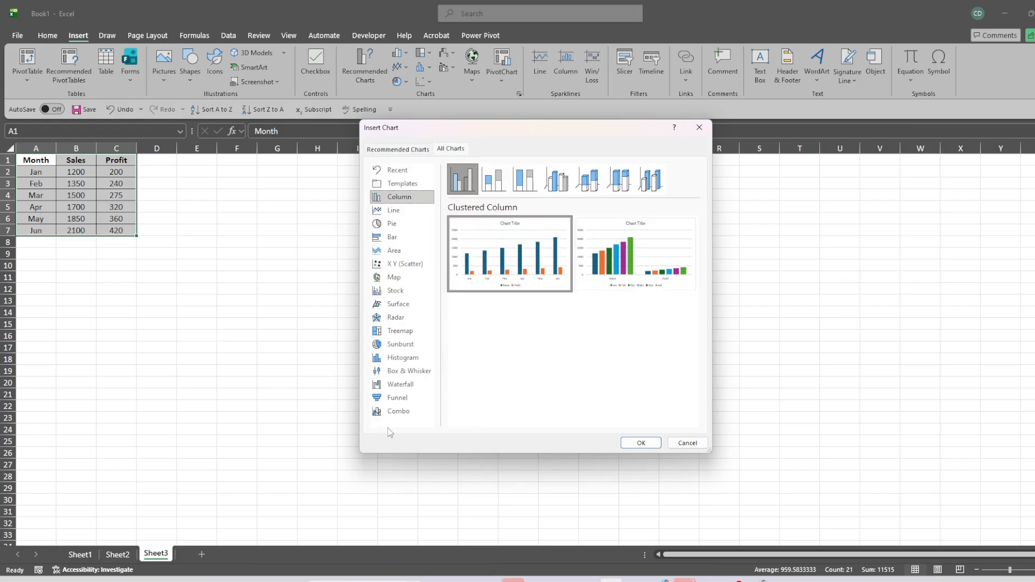
left_click(402, 413)
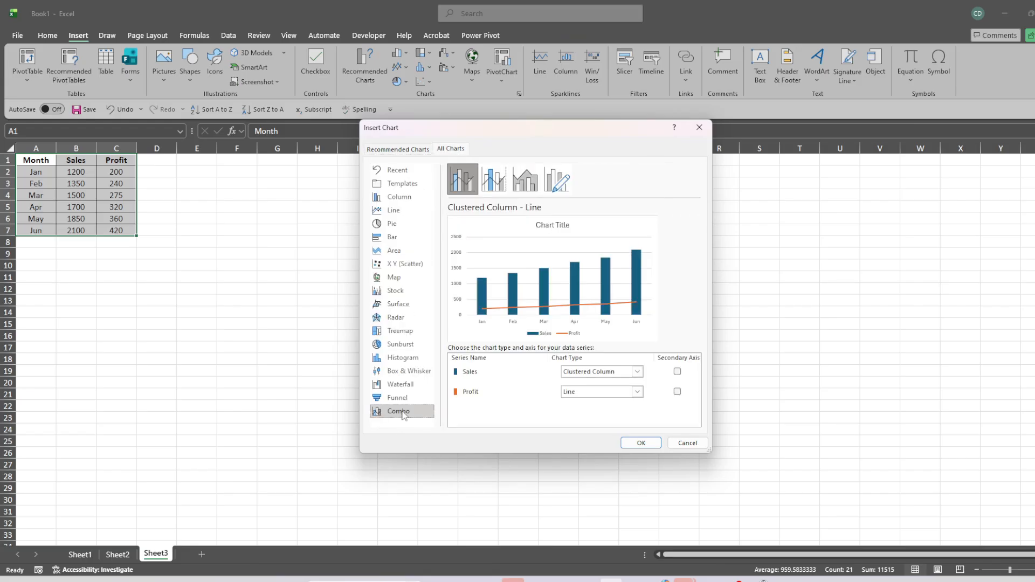
left_click(498, 182)
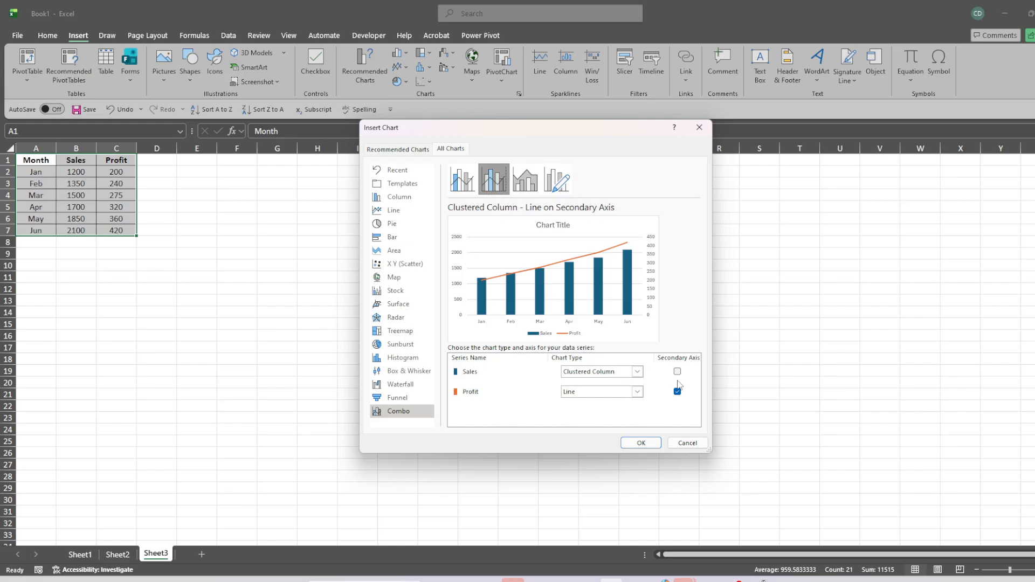
left_click(641, 441)
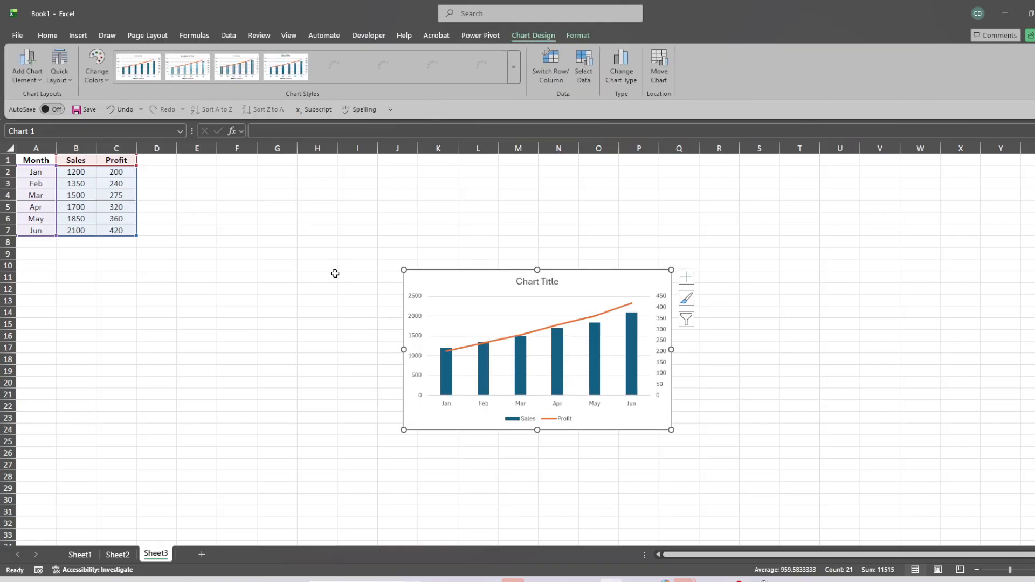
Set the Profit line series to plot on the secondary axis in its data series formatting.
left_click(469, 345)
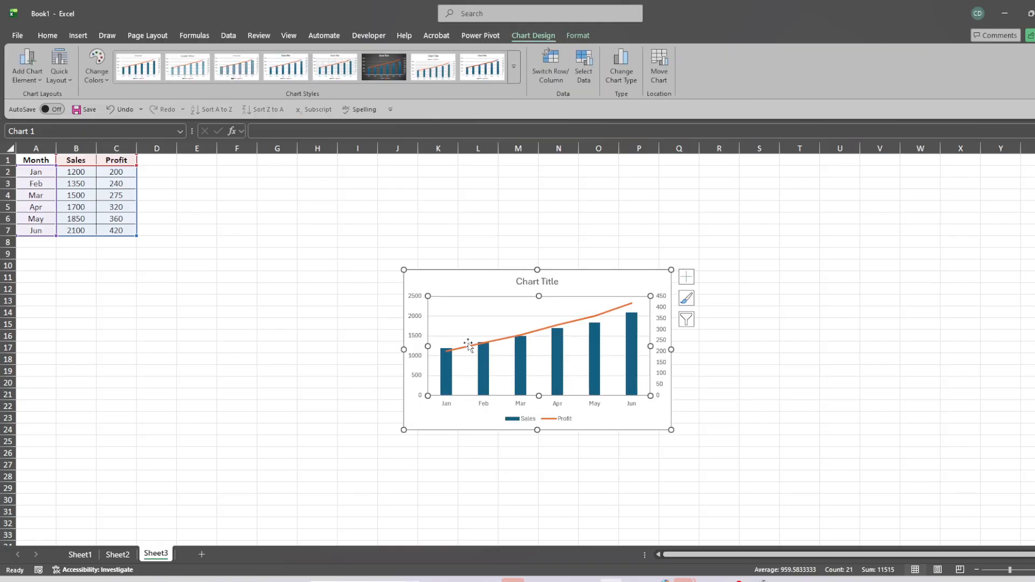
right_click(469, 345)
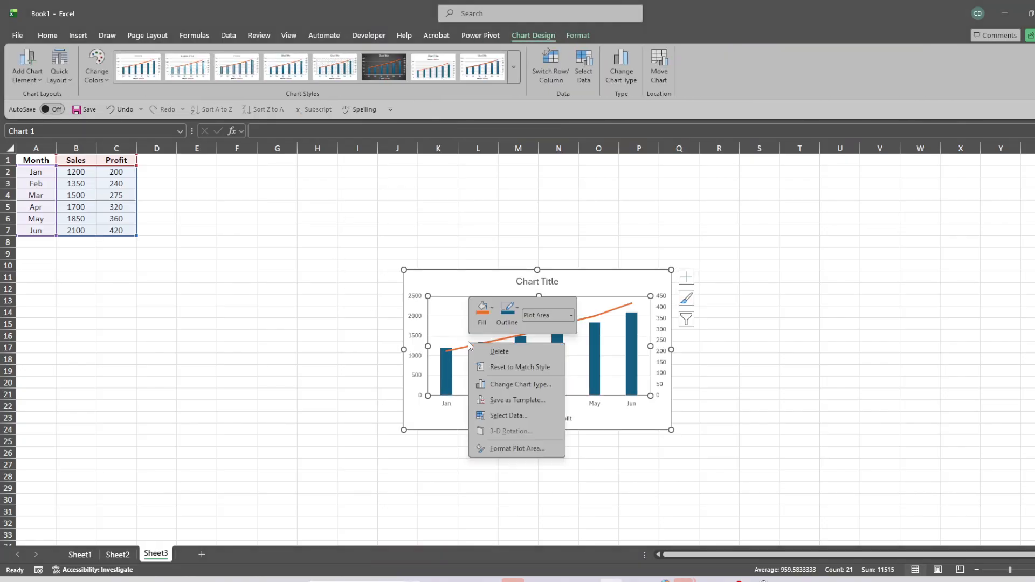
left_click(606, 316)
left_click(610, 316)
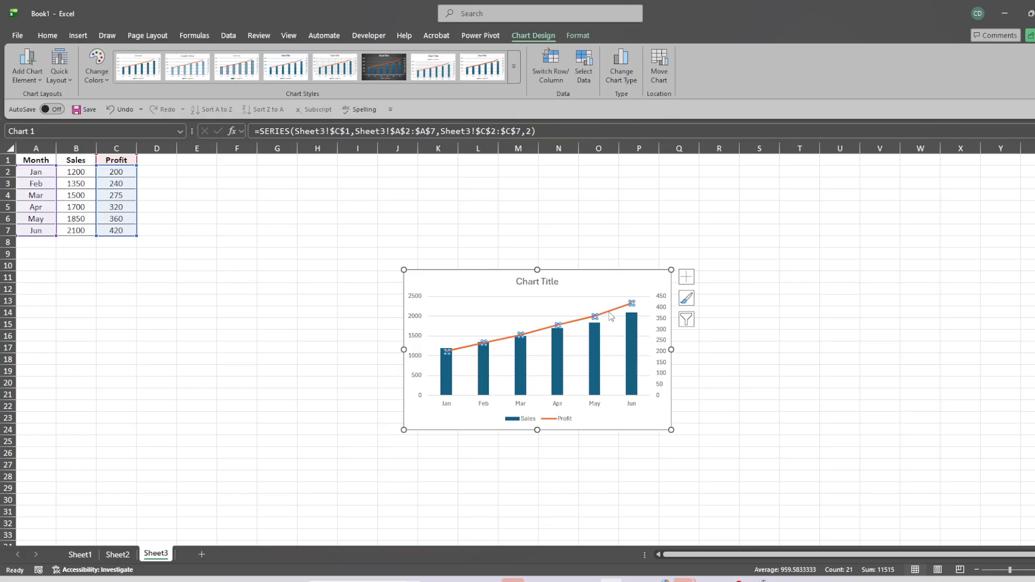
right_click(611, 316)
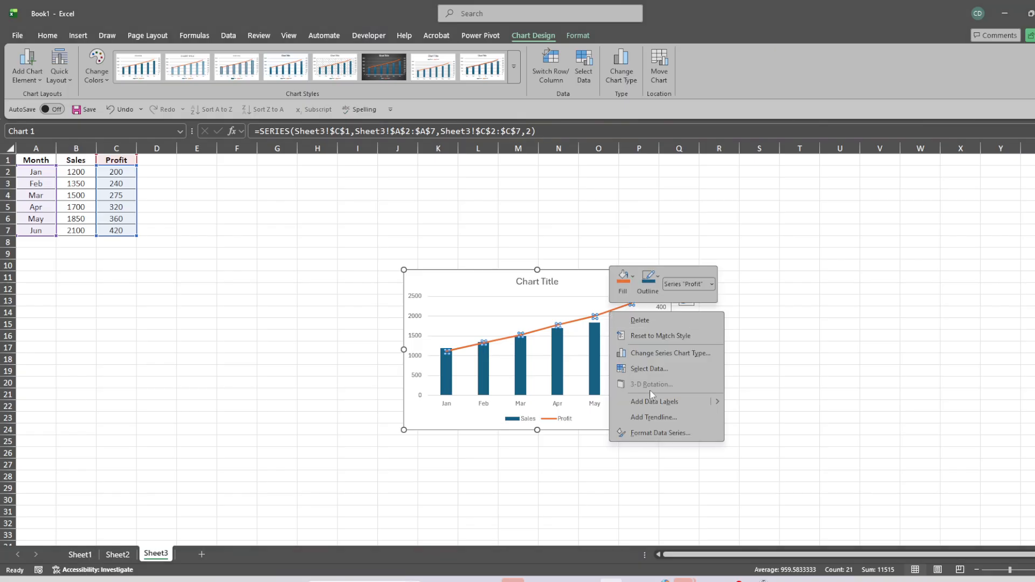
left_click(681, 434)
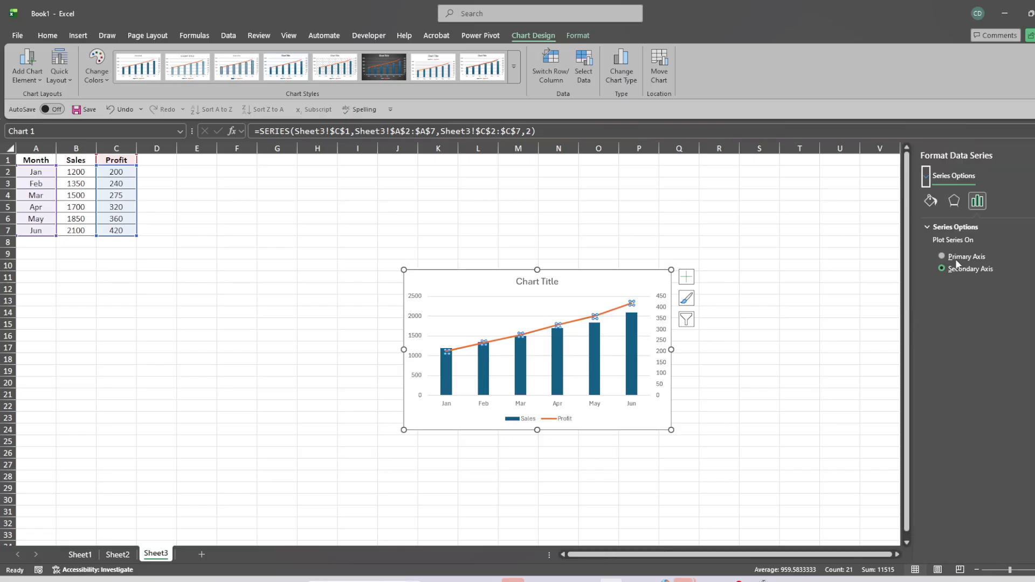
left_click(945, 269)
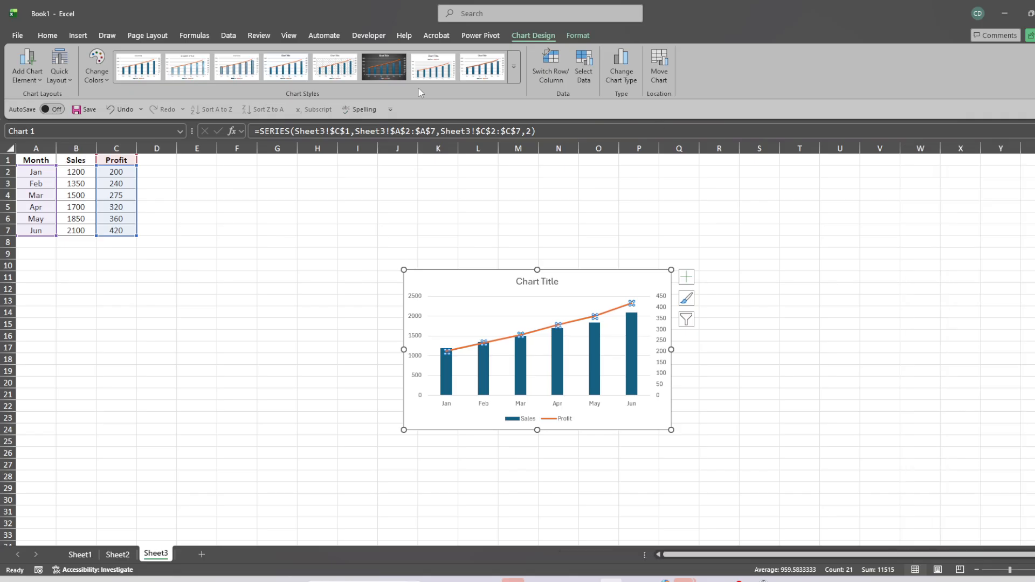
Add a horizontal axis title to the combo chart, below the month labels.
left_click(30, 82)
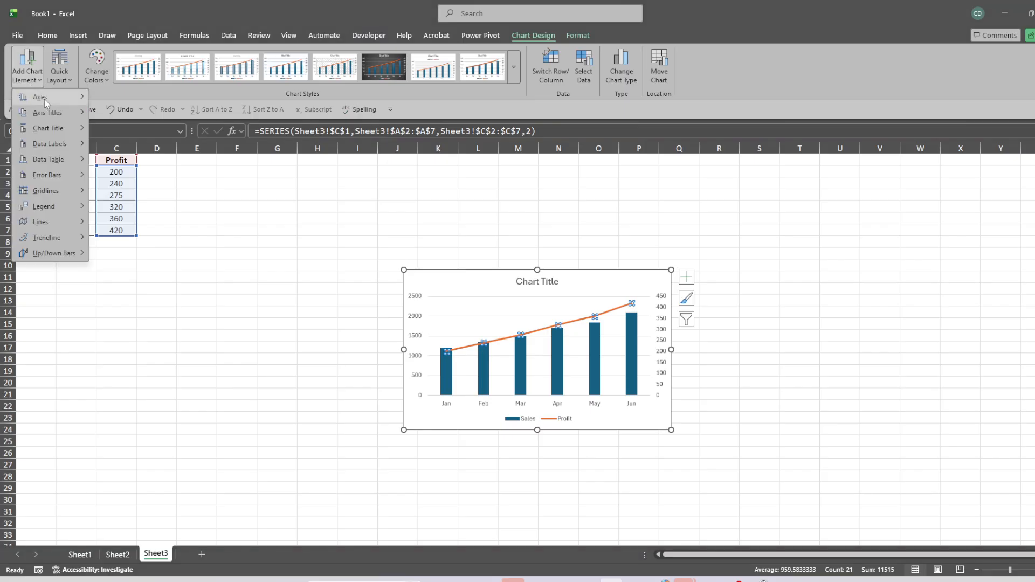
mouse_move(58, 114)
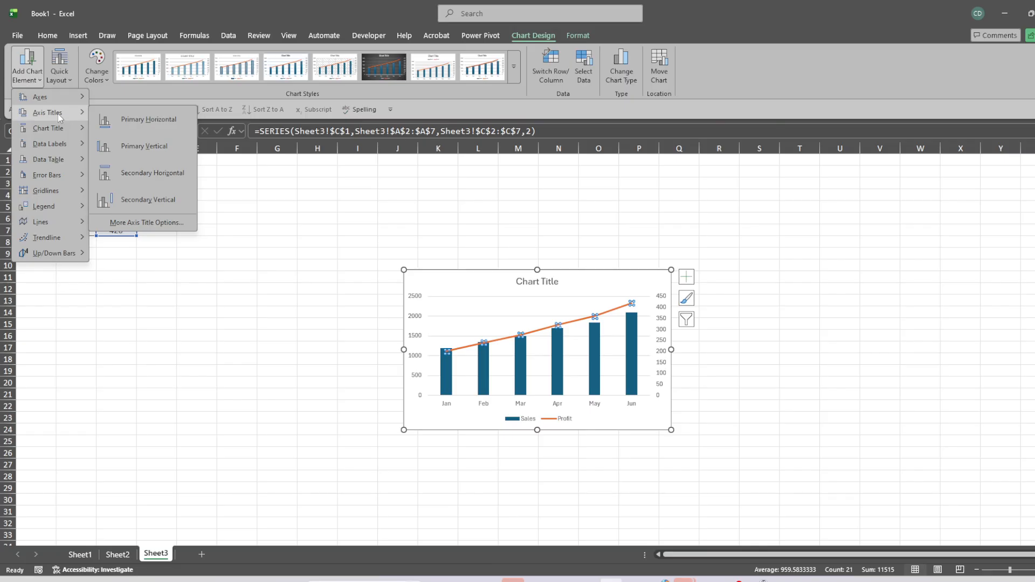
left_click(142, 175)
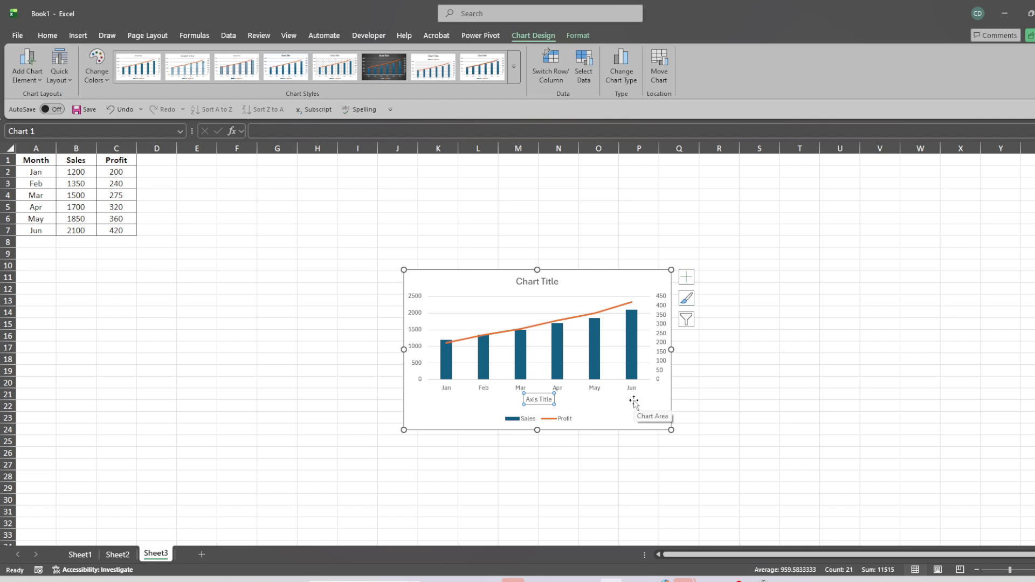
left_click(578, 318)
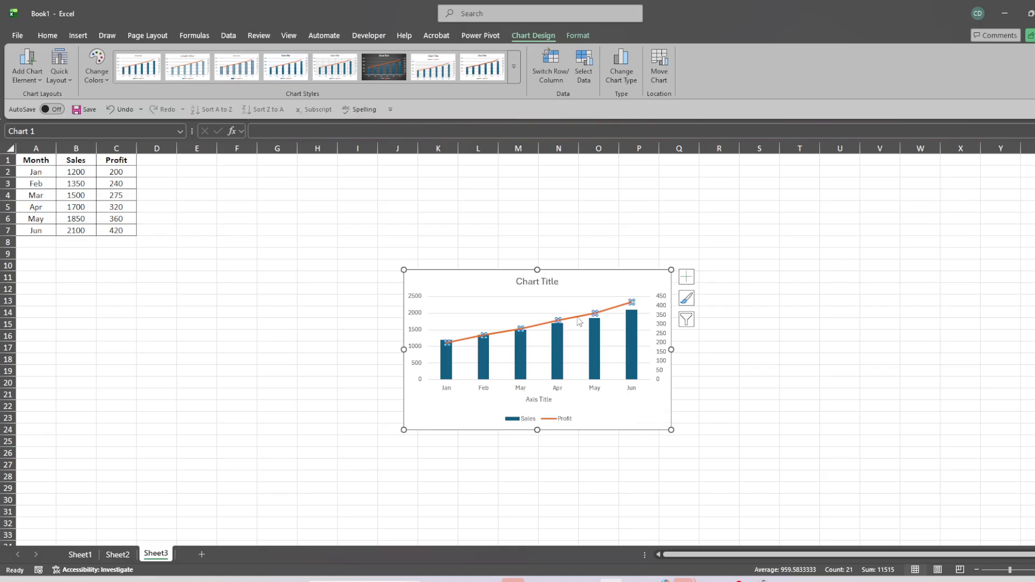
right_click(579, 320)
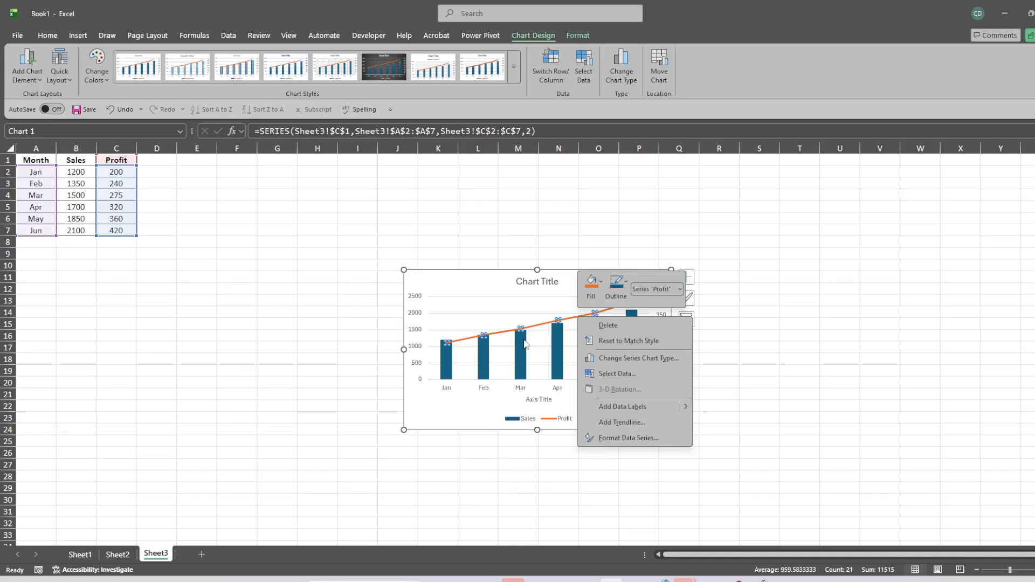
key("Escape")
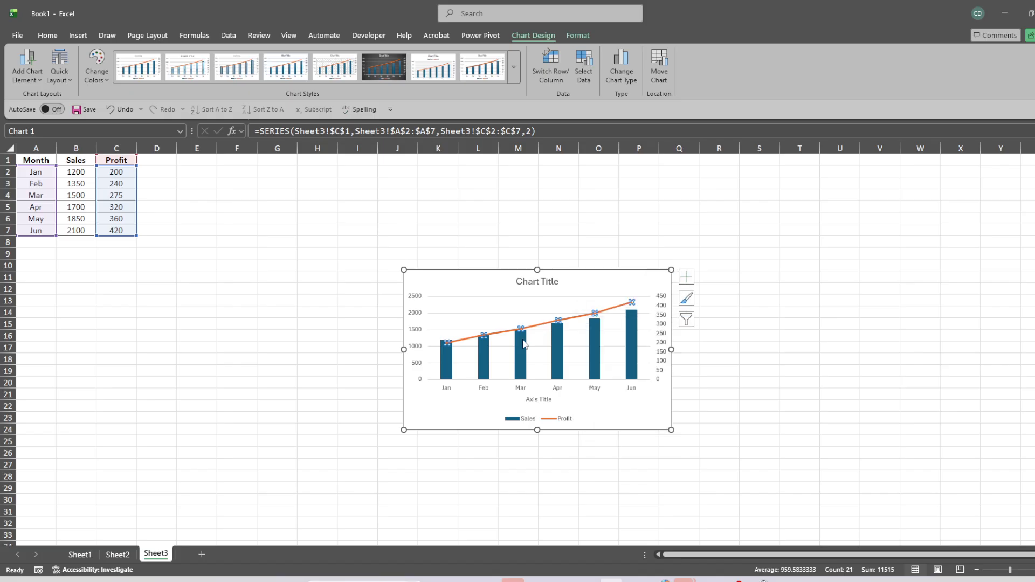
left_click(435, 358)
left_click(446, 367)
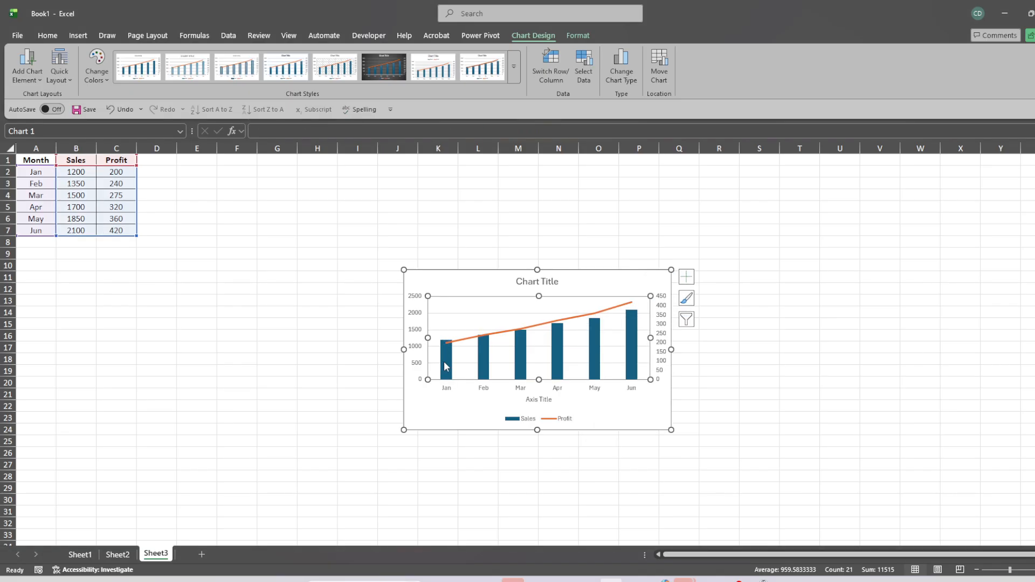
right_click(446, 367)
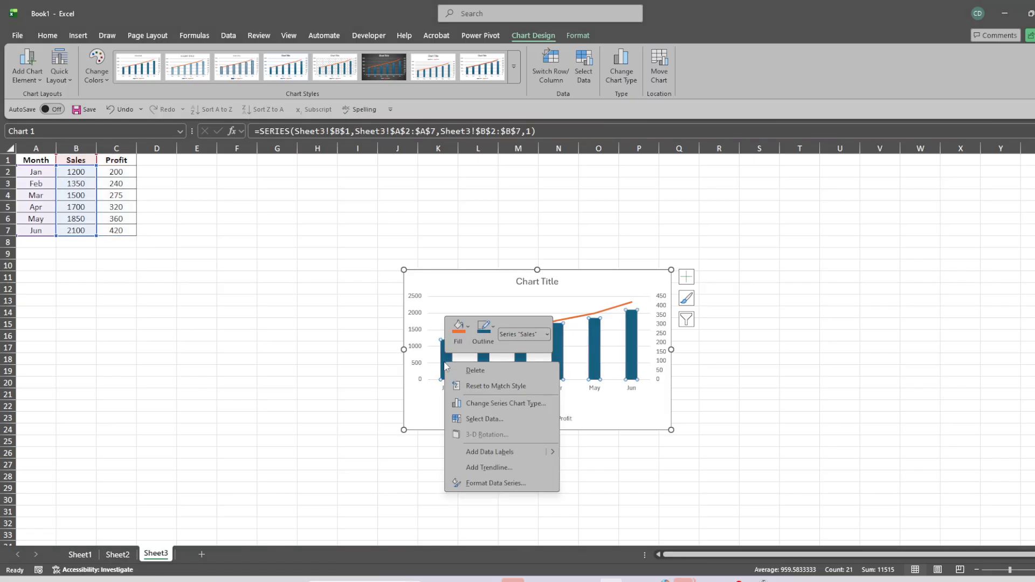
key("Escape")
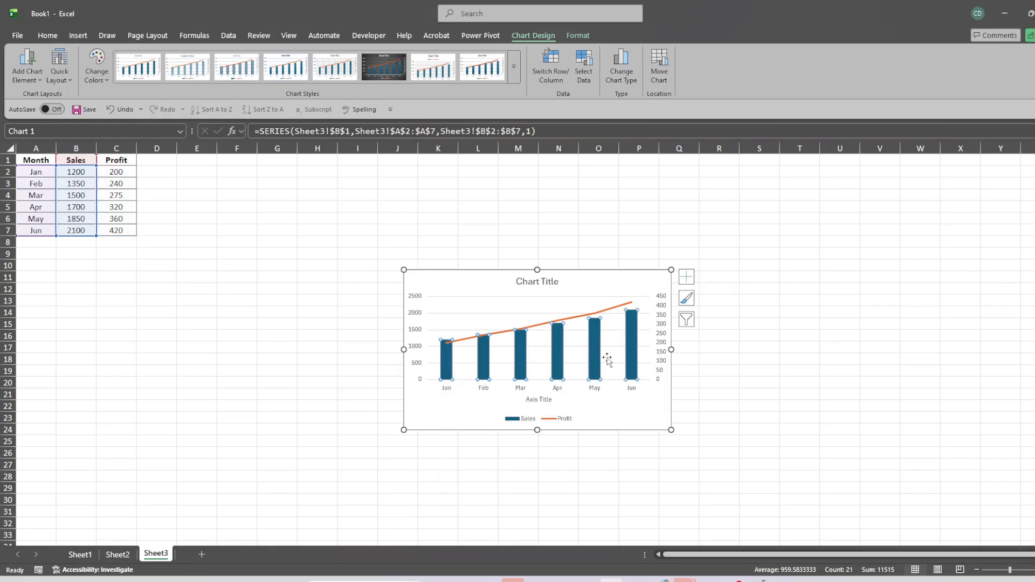
right_click(599, 357)
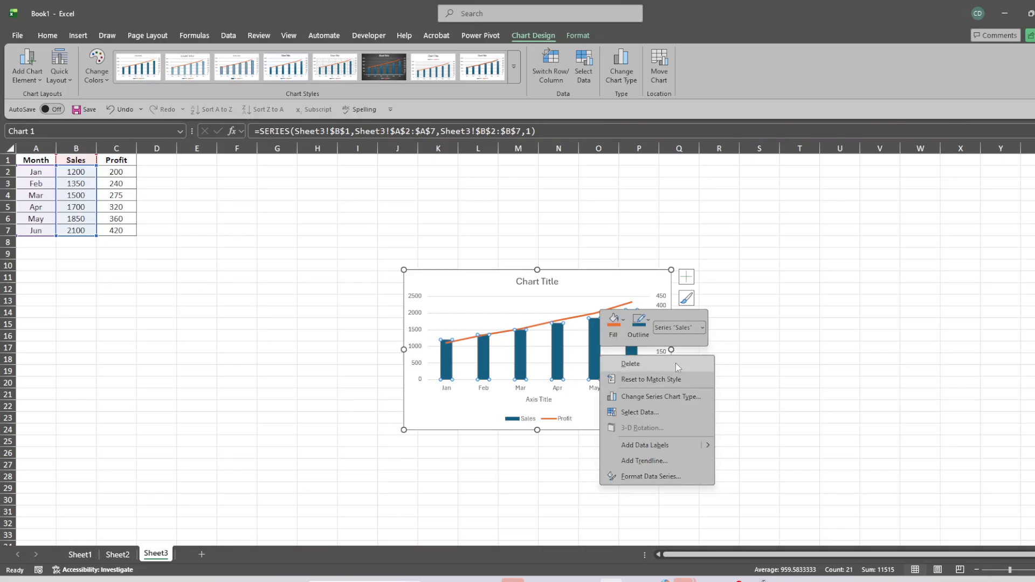
left_click(412, 330)
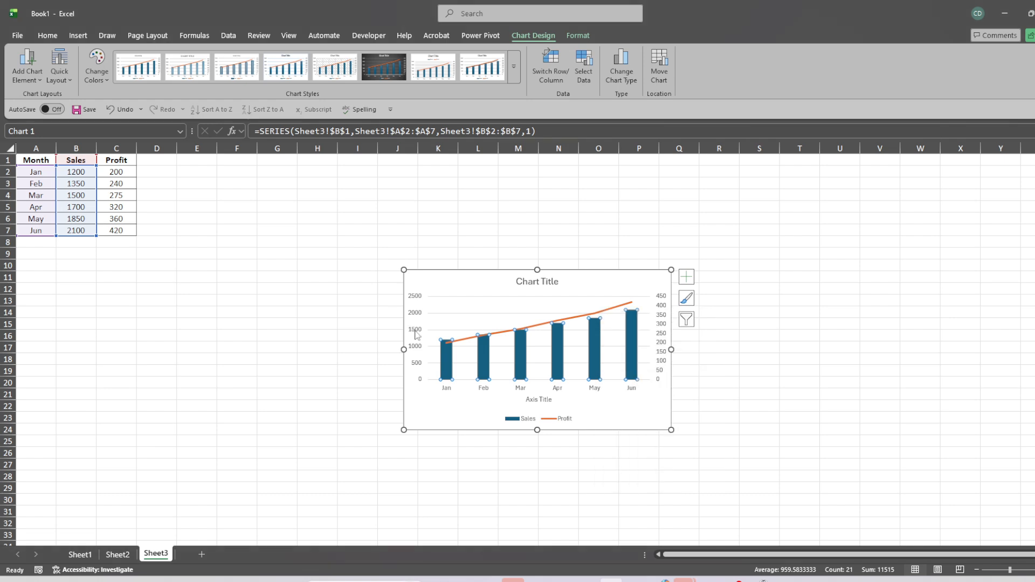
Open the axis formatting options for the chart's primary vertical (Sales) axis.
left_click(415, 334)
right_click(414, 335)
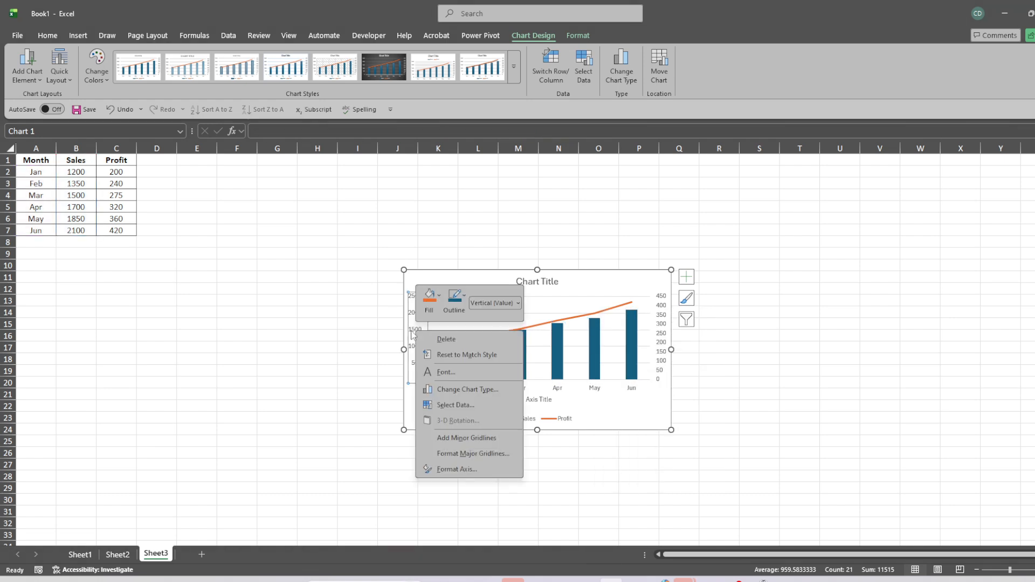
left_click(466, 470)
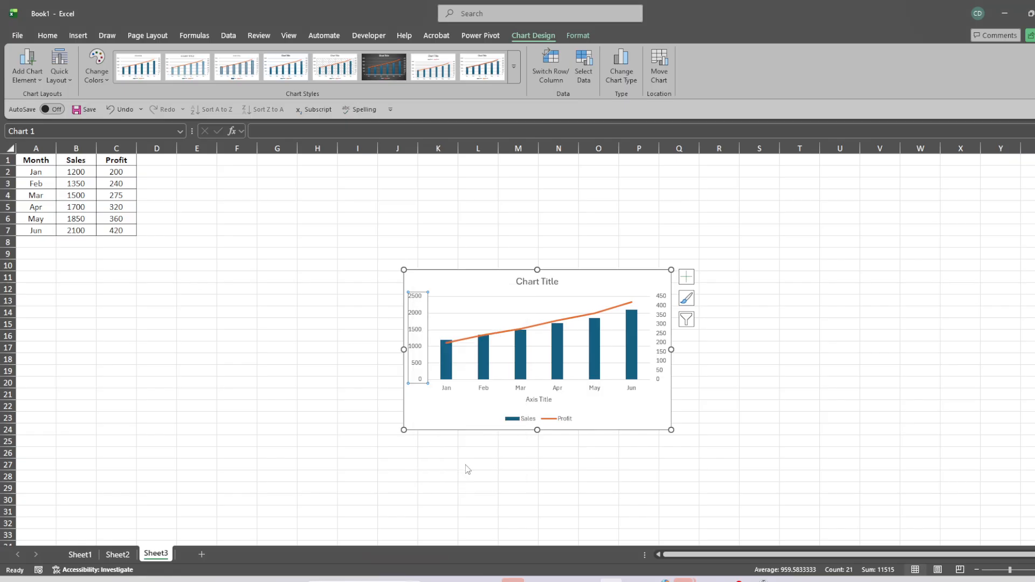